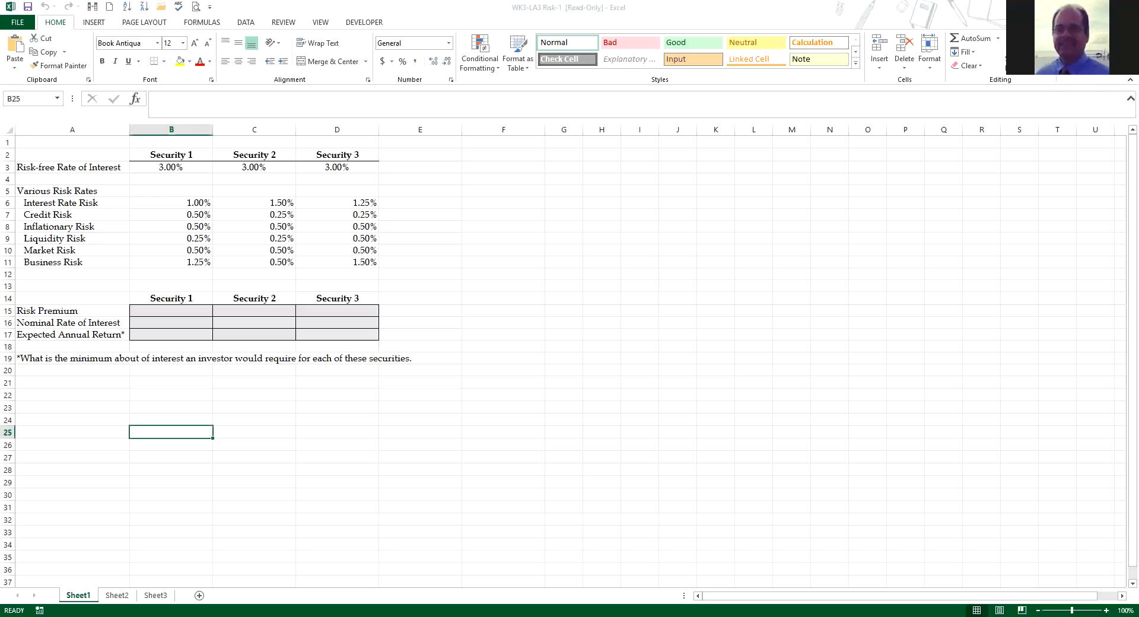
Review Security 1's risk-free rate of interest and its rates for the various risks from interest rate to business risk.
click(171, 167)
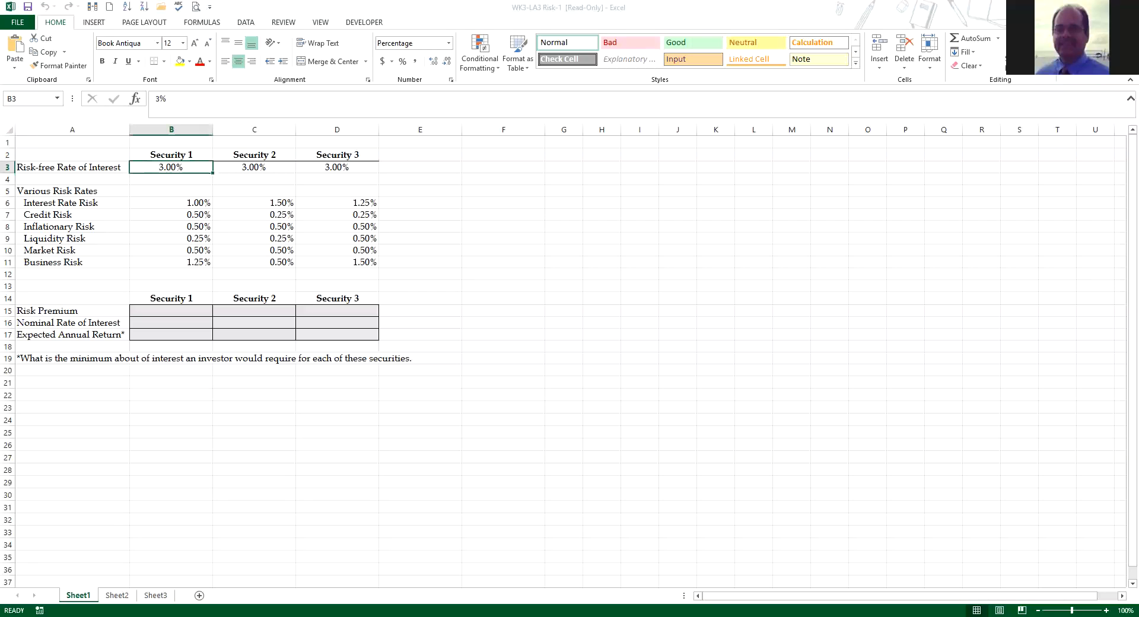
click(72, 192)
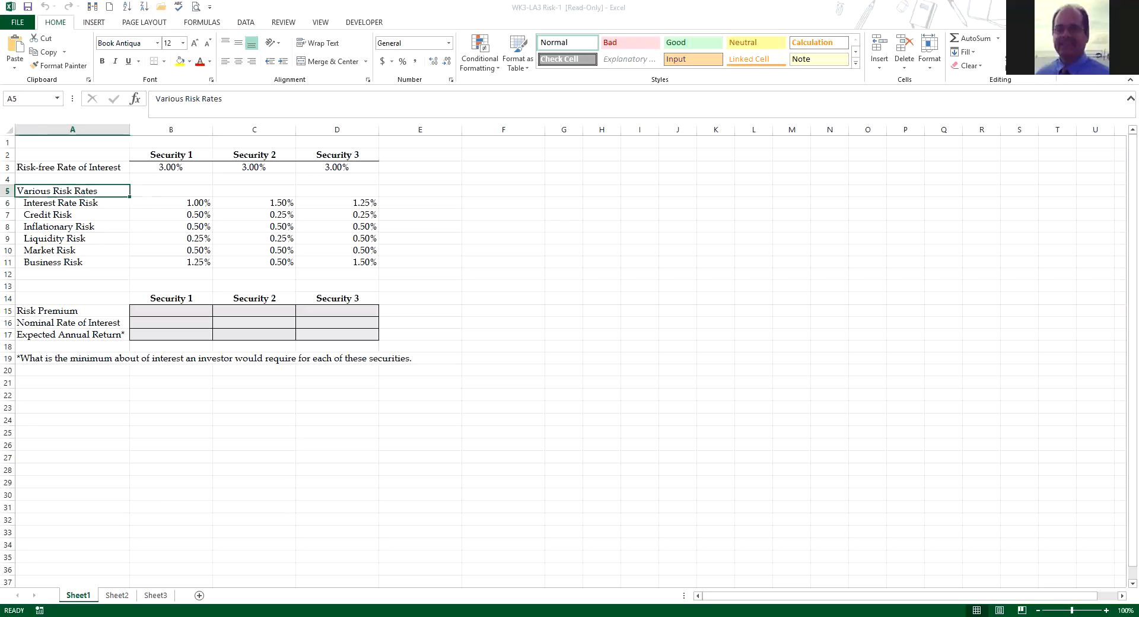
click(171, 167)
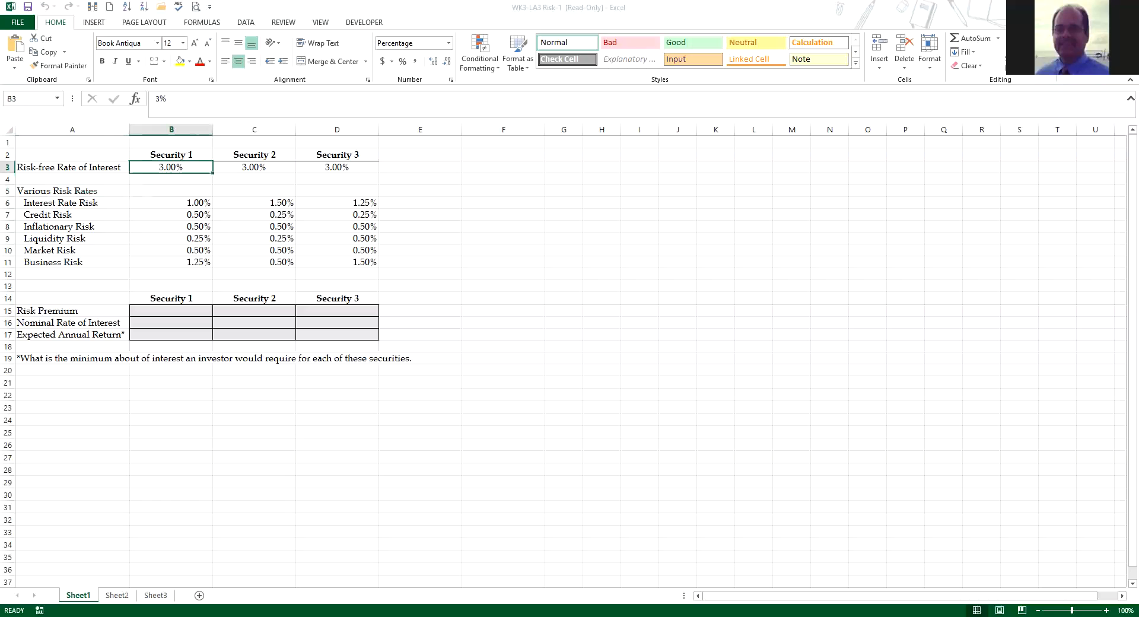
click(171, 203)
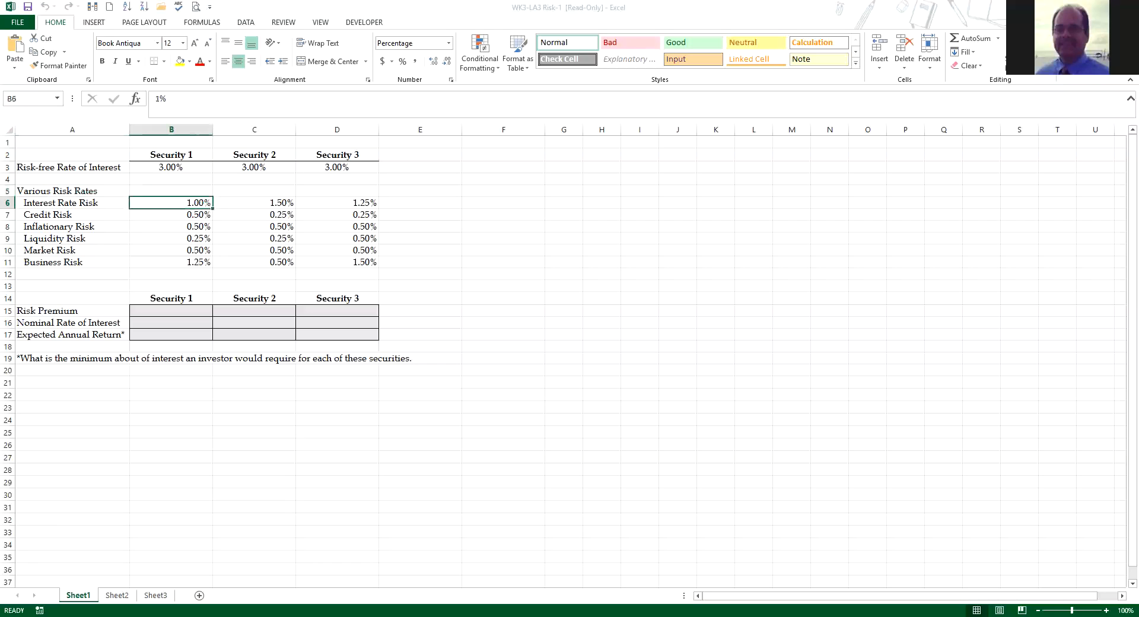
drag(171, 203, 170, 262)
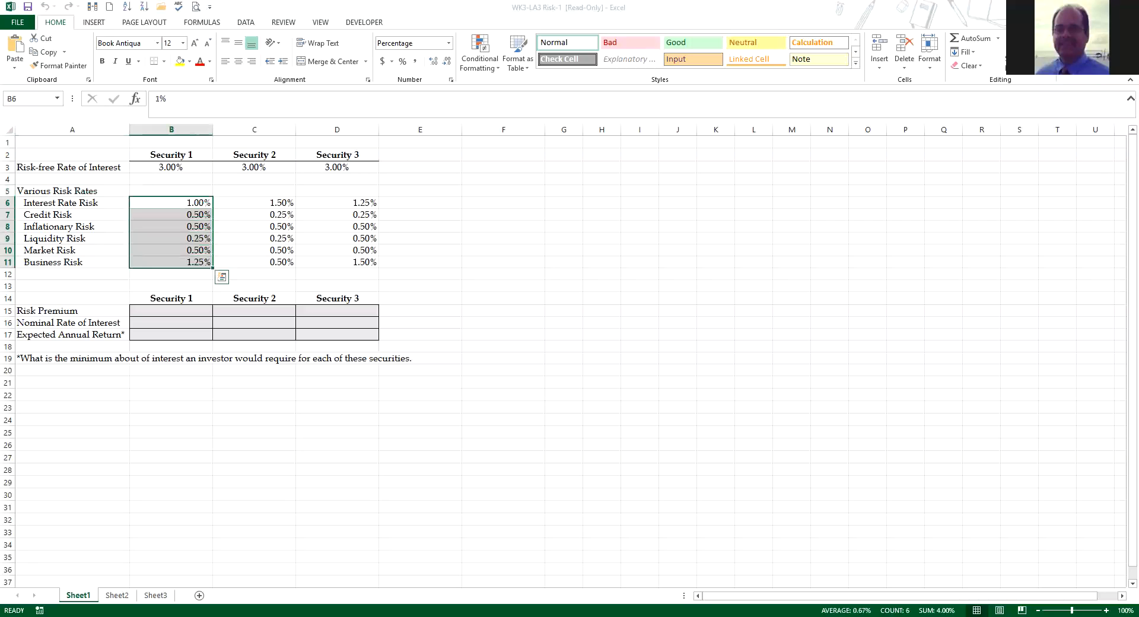
click(171, 262)
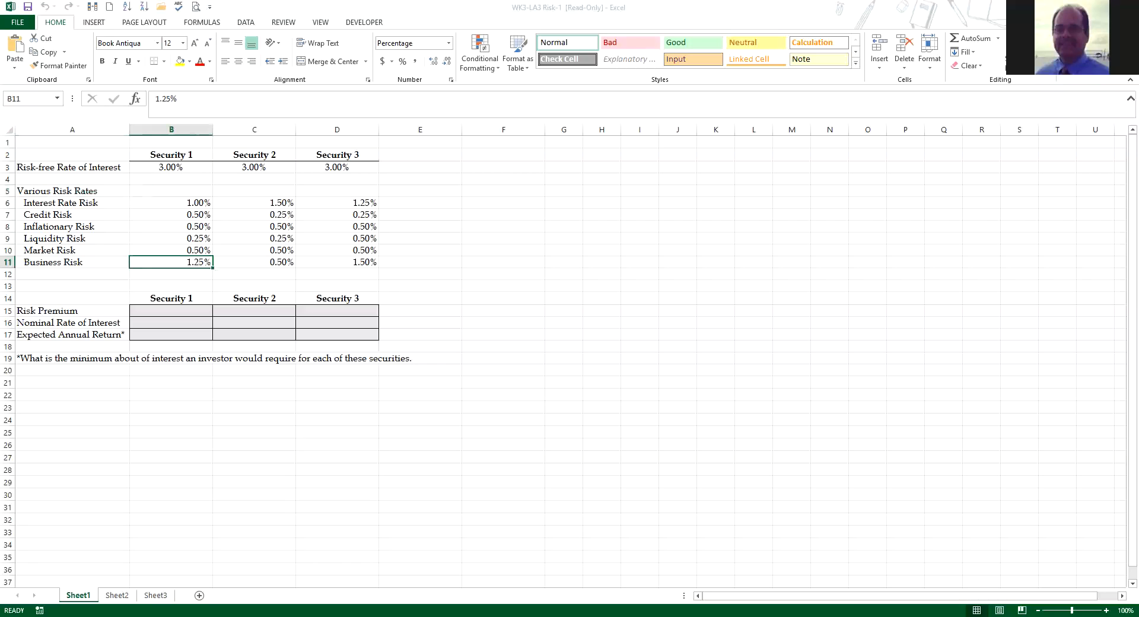
Calculate Security 1's Risk Premium in B15 by summing its risk rates in B6:B11.
click(171, 310)
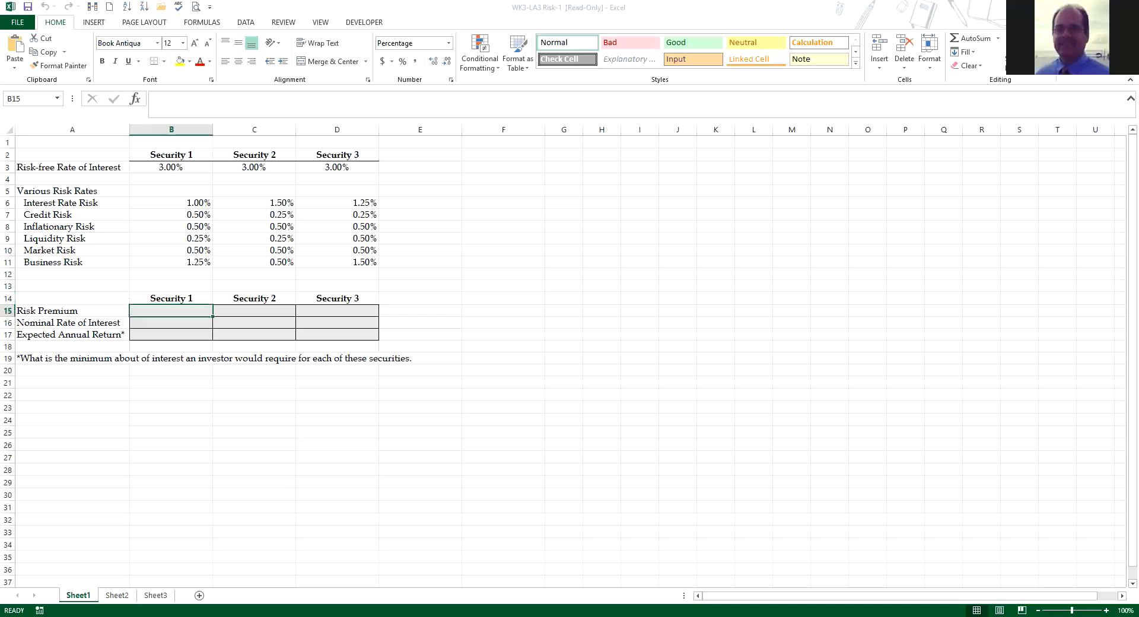
text(=)
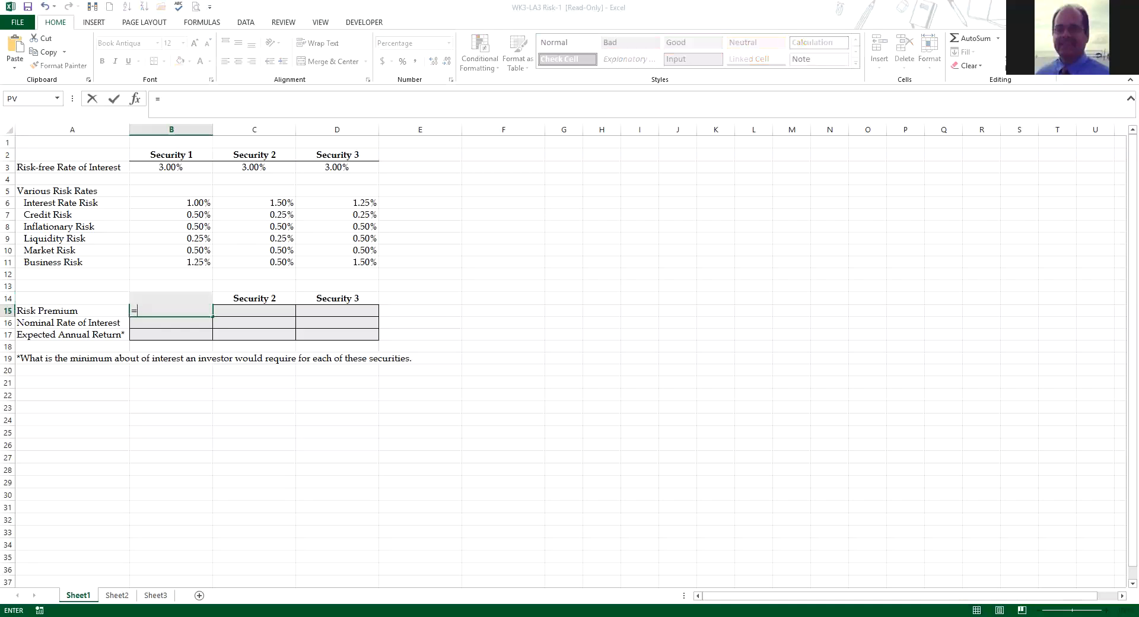
text(SUm)
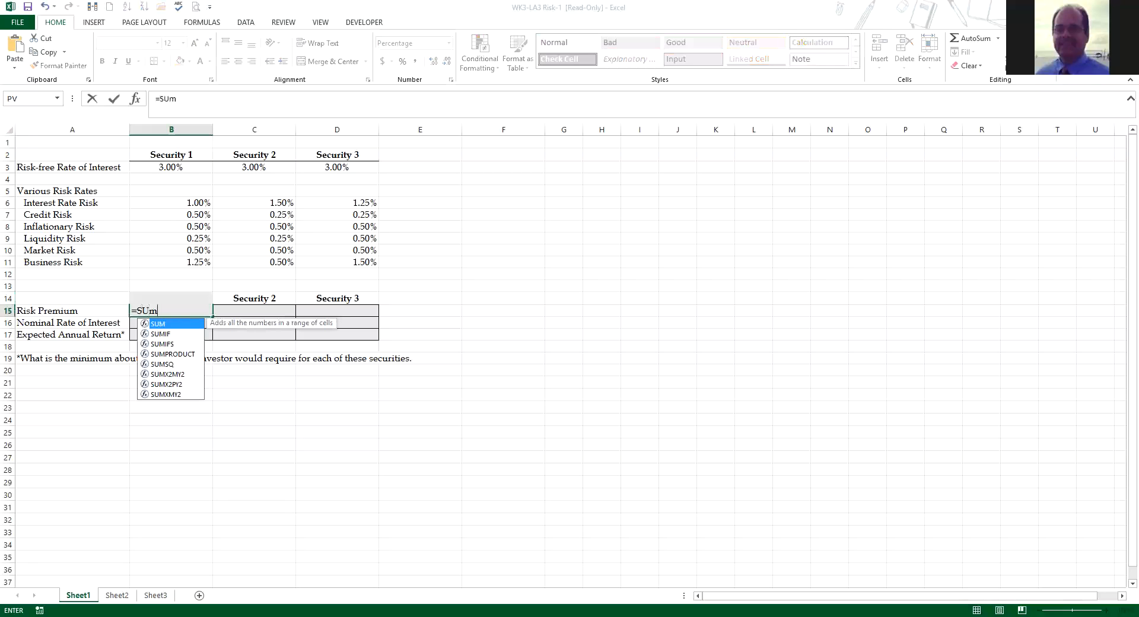
text(()
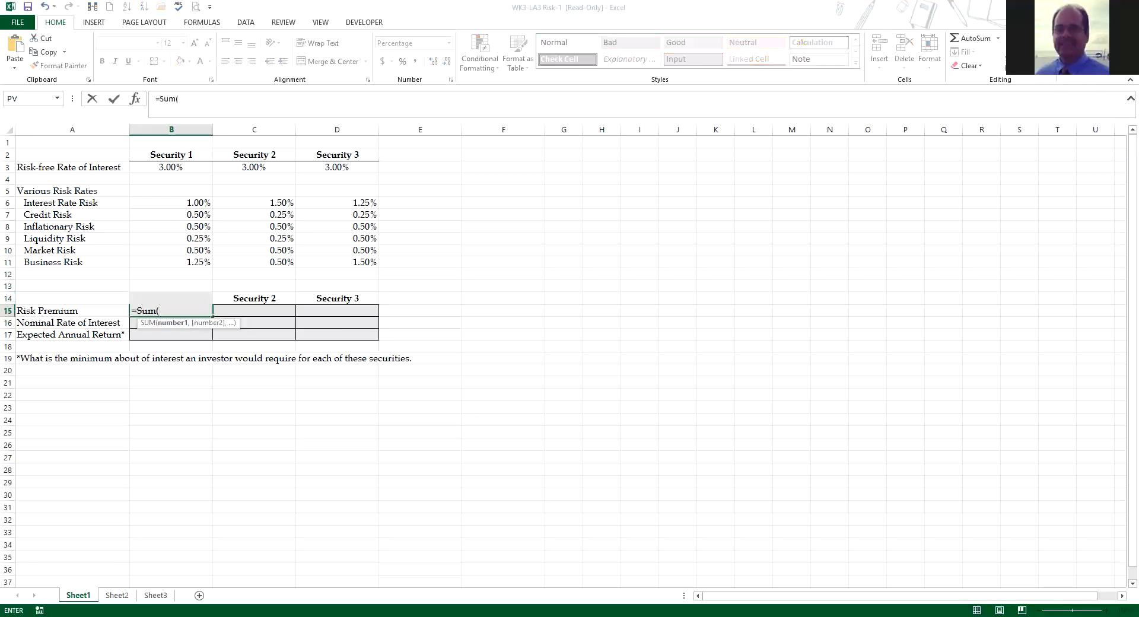
drag(178, 202, 196, 262)
key(Return)
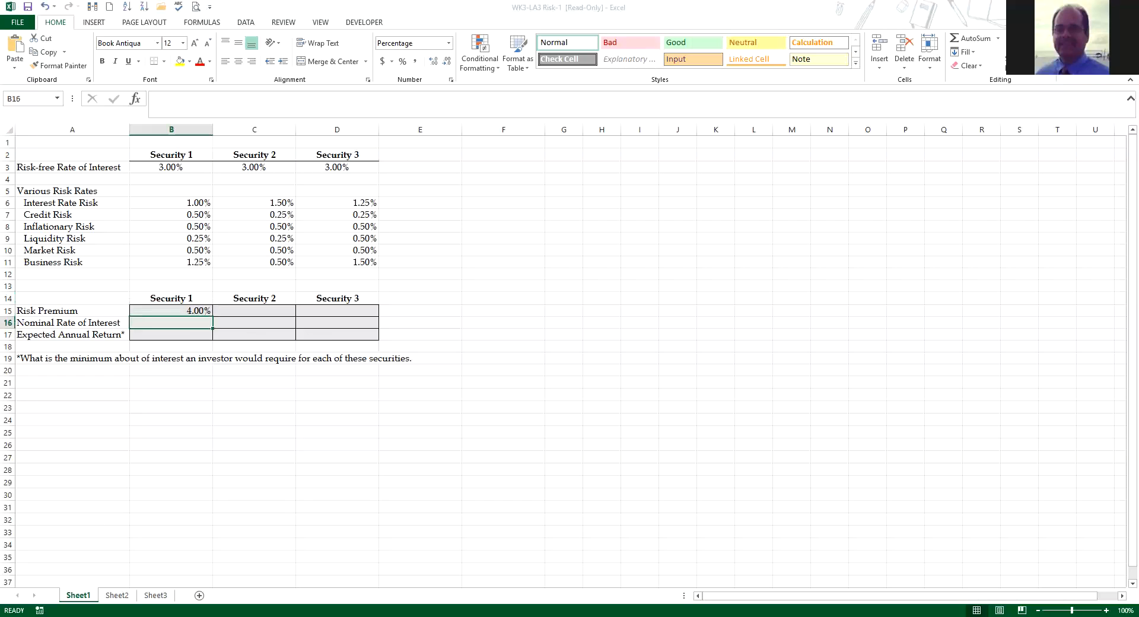
Calculate Security 1's Expected Annual Return in B17 by adding the risk-free rate and the risk premium, =B3+B15.
click(171, 335)
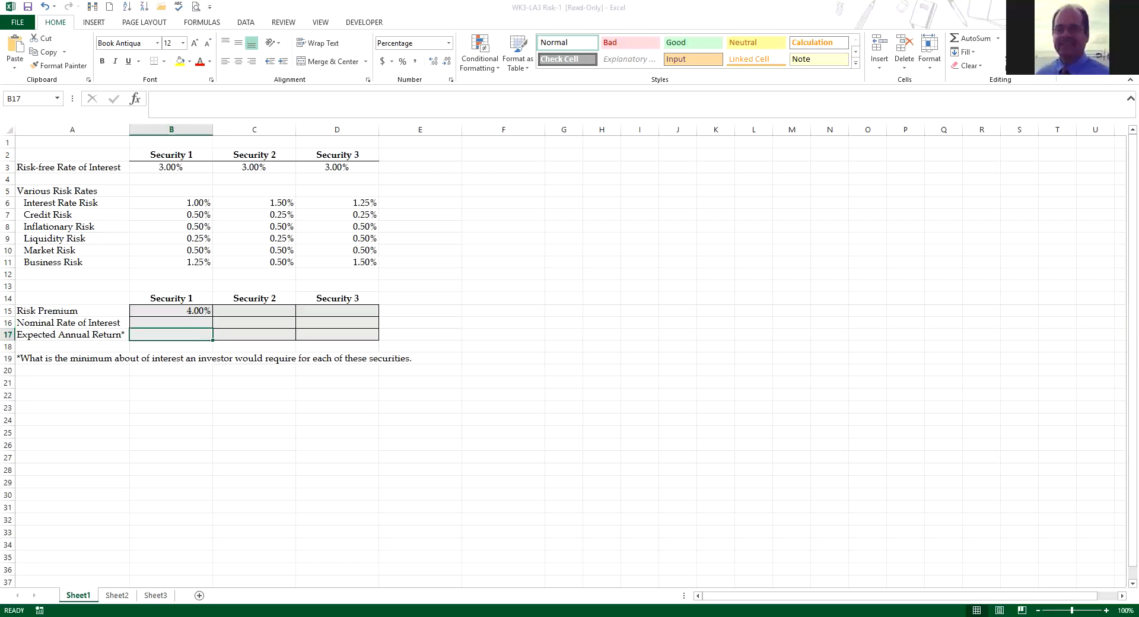
text(=)
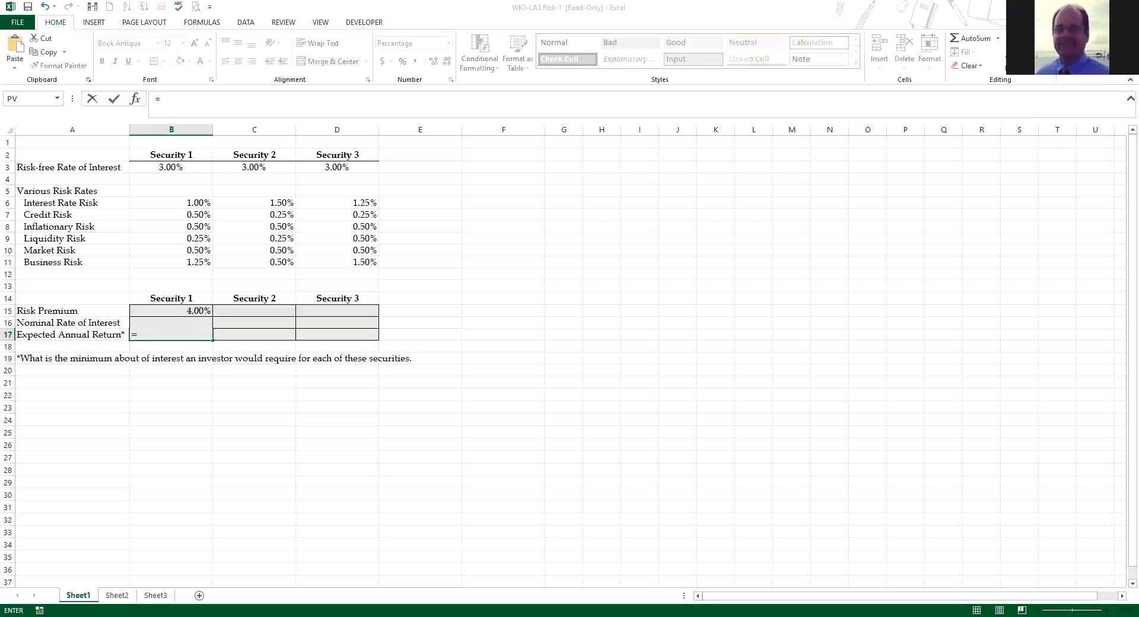
text(SUM)
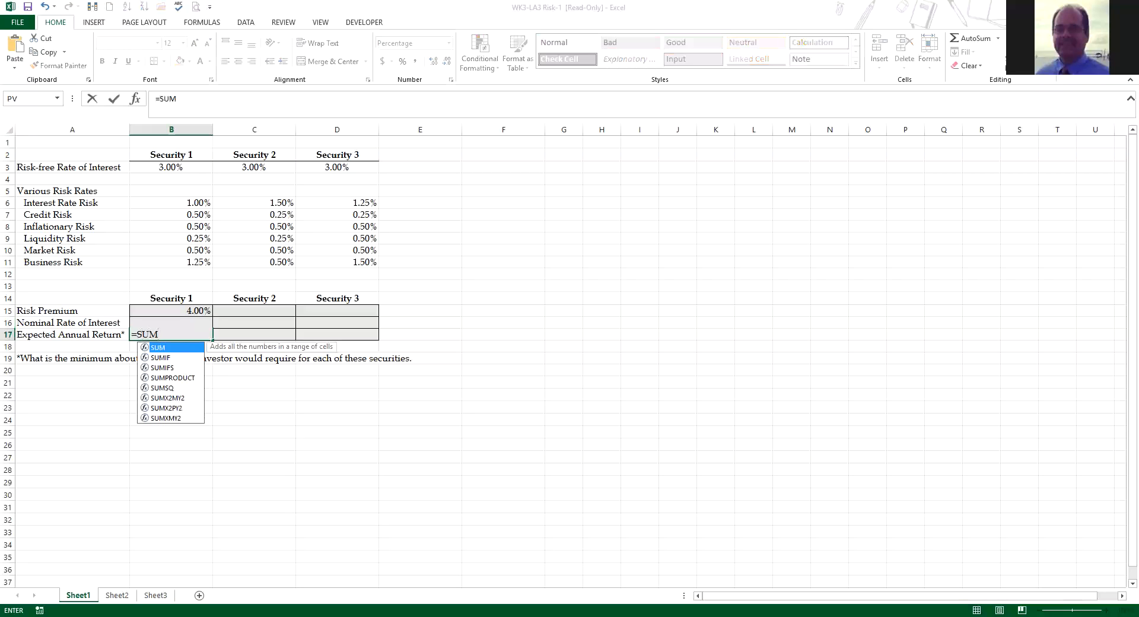
text(()
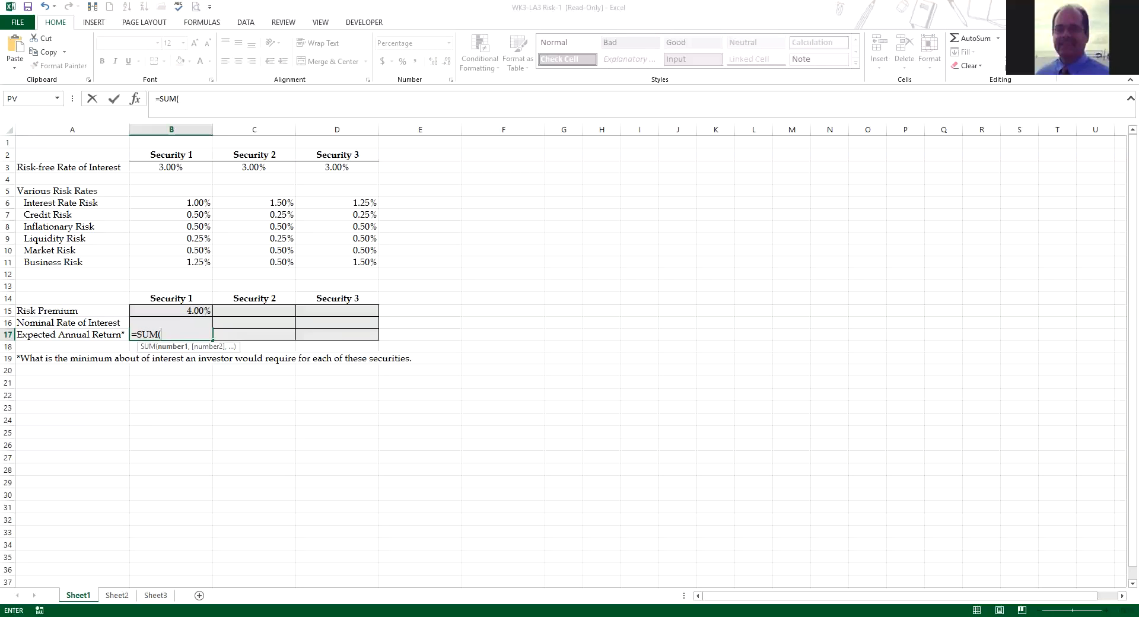
key(BackSpace)
key(BackSpace)
key(BackSpace)
key(BackSpace)
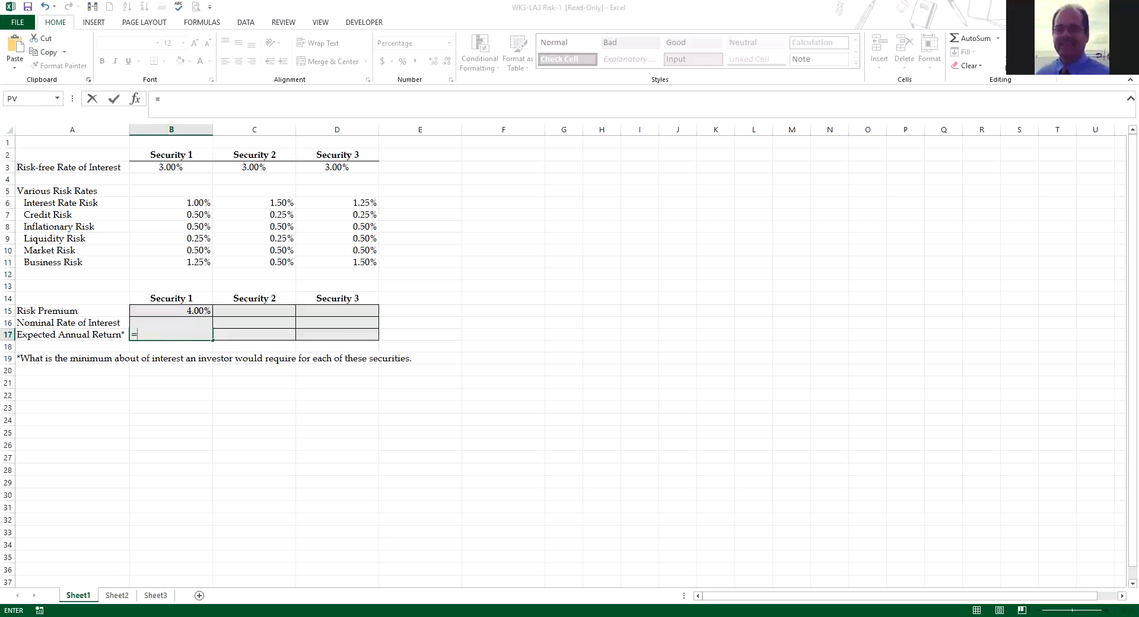
click(172, 167)
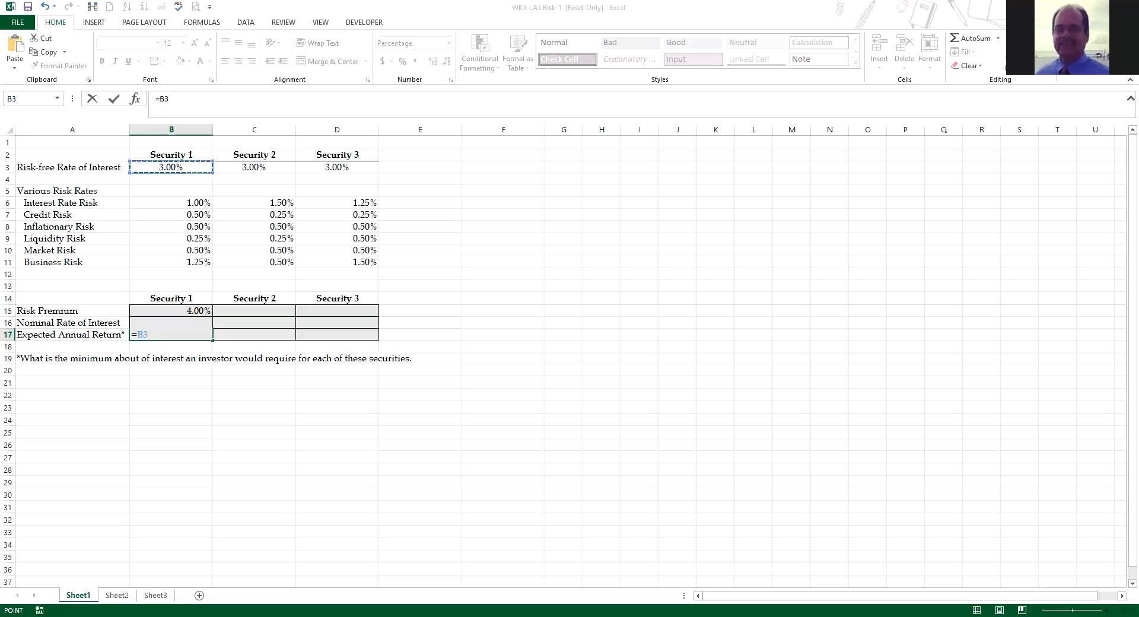
text(+)
click(171, 310)
key(Return)
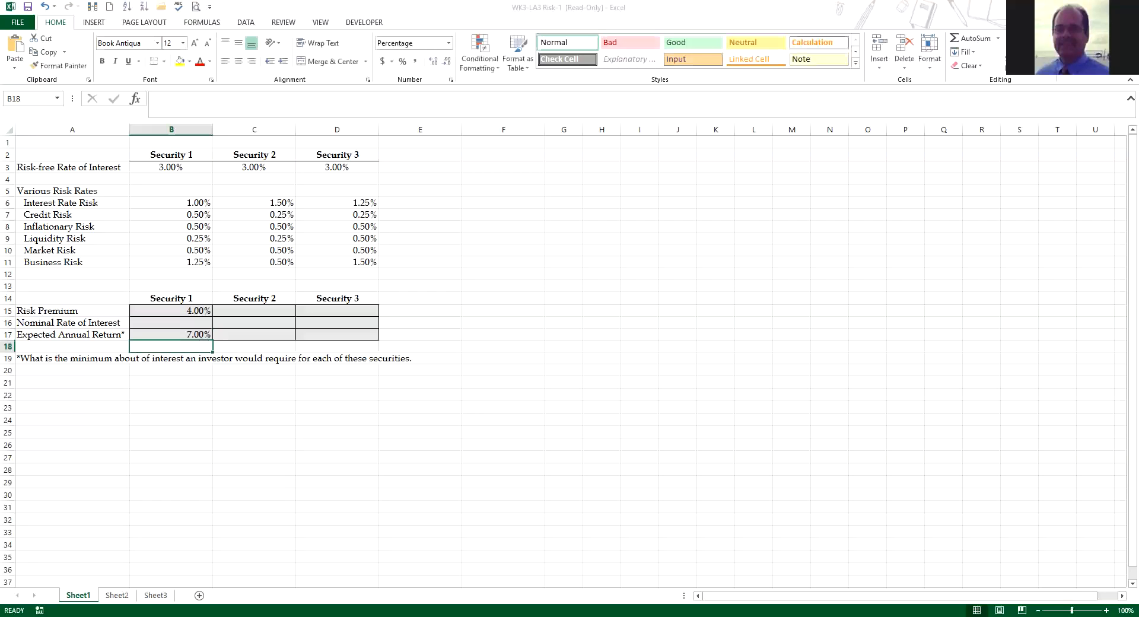
Calculate Security 1's Nominal Rate of Interest in B16 by subtracting the inflationary risk from the expected annual return, =B17-B8.
click(171, 323)
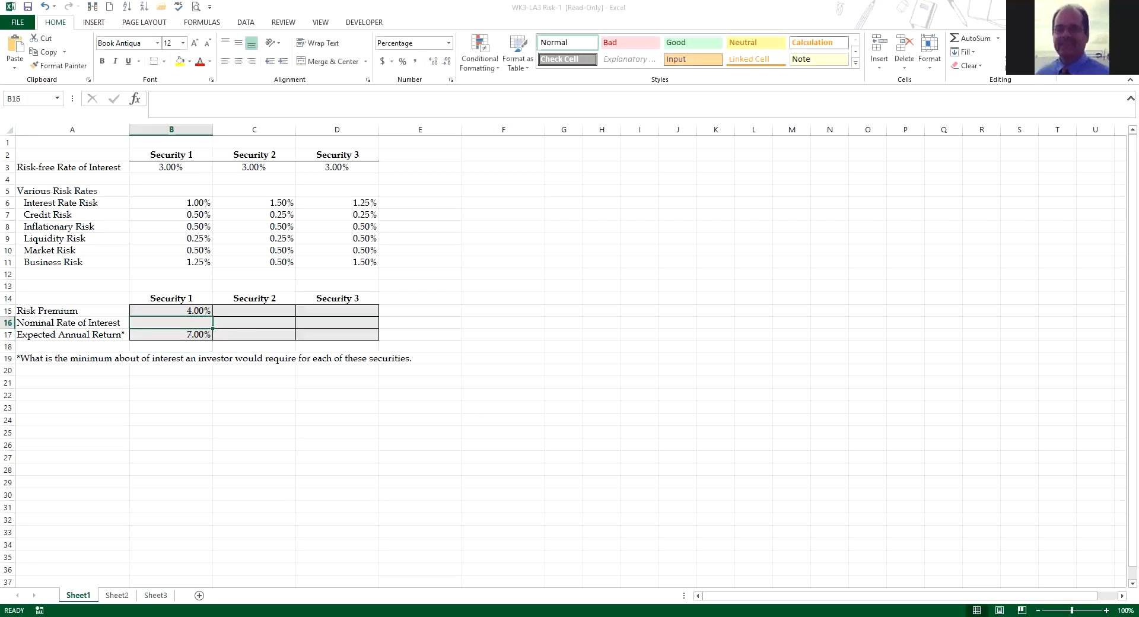
text(=)
click(172, 335)
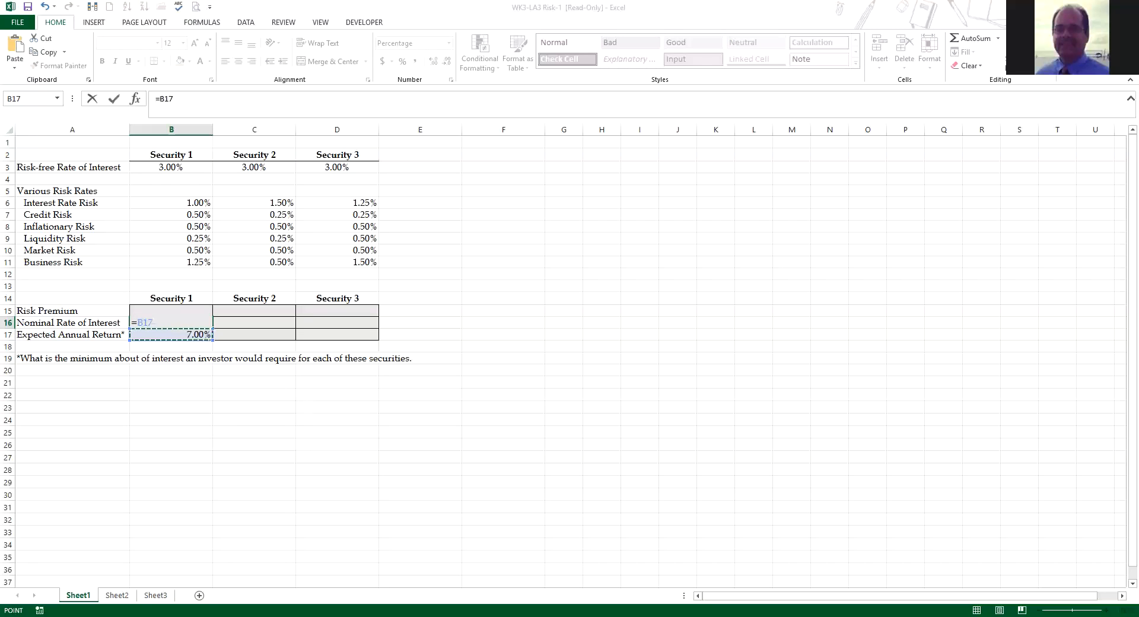
text(-)
click(171, 227)
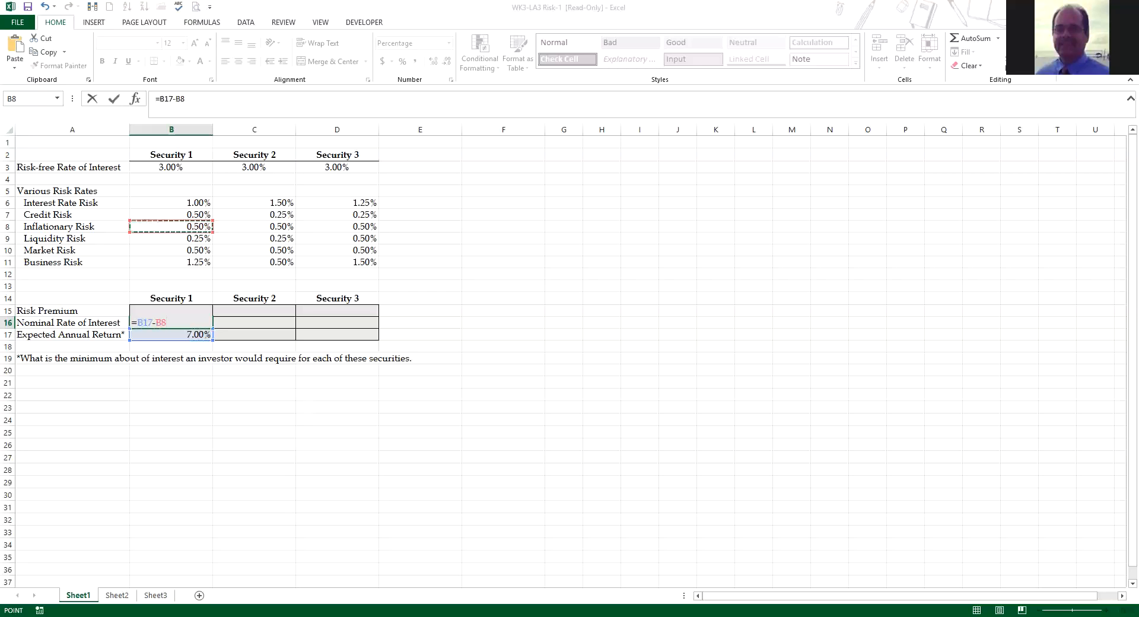
key(Return)
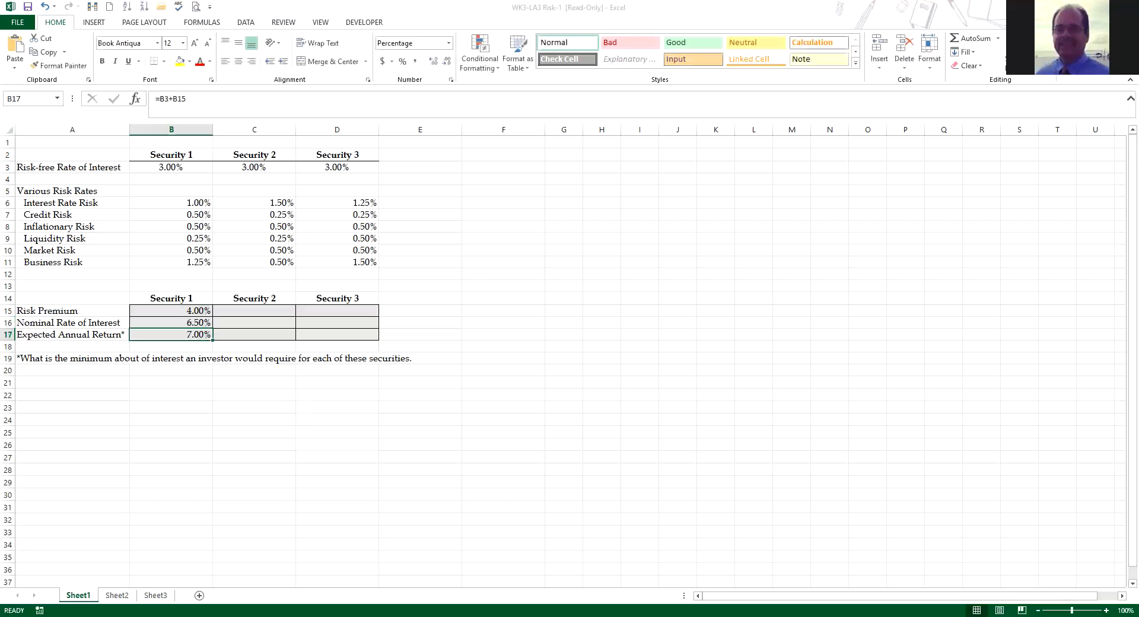
drag(178, 203, 179, 263)
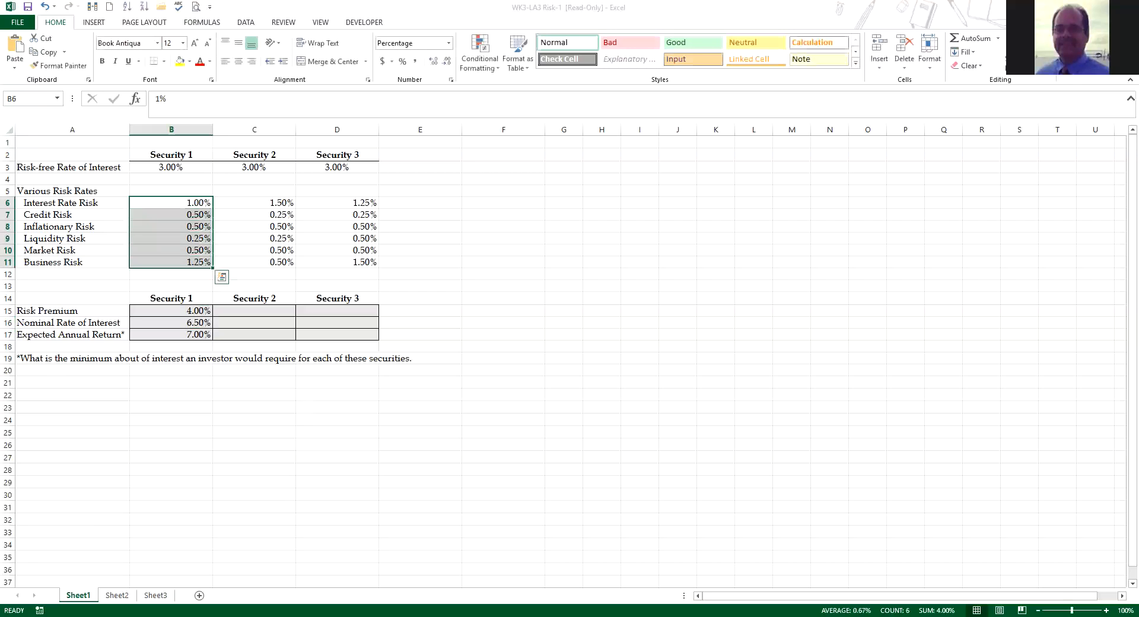
click(178, 323)
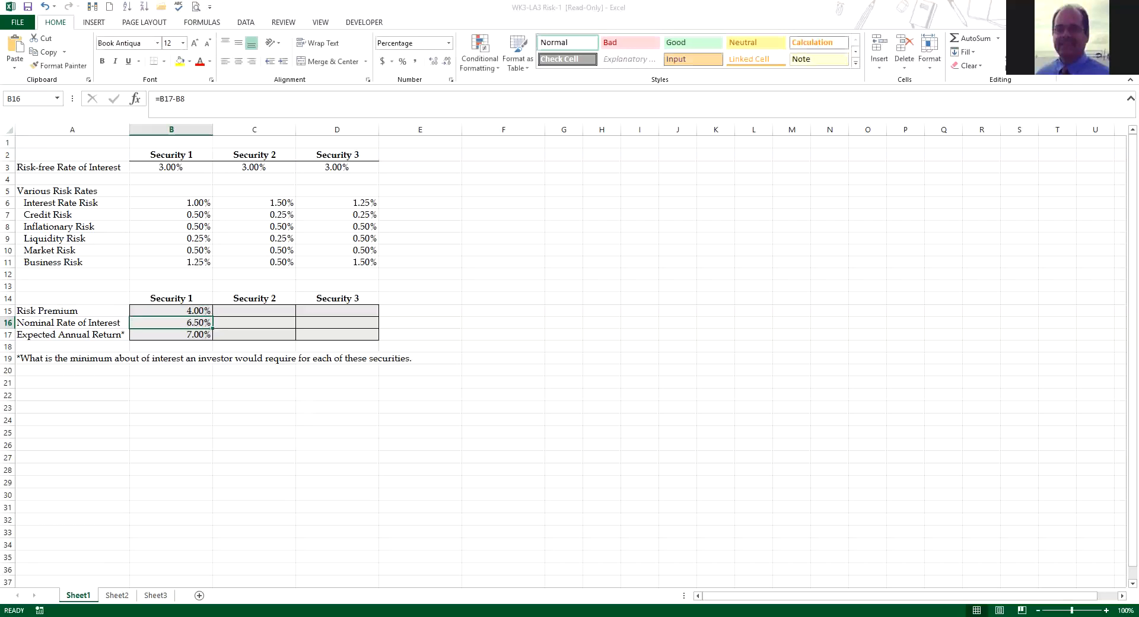